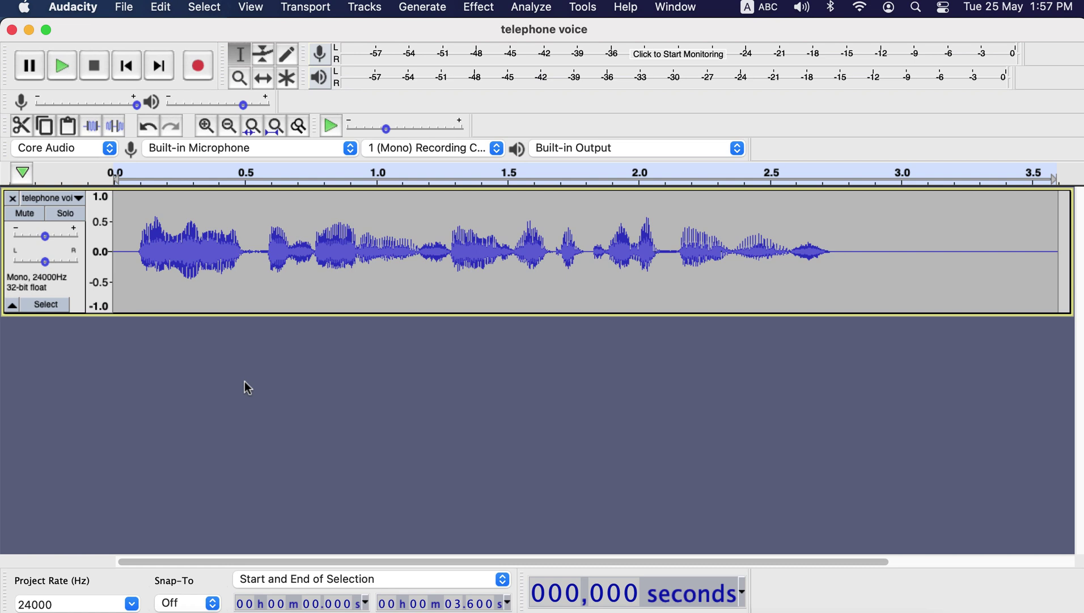
- Play the voice recording, then duplicate the whole clip into a second track with Cmd+D
{"action": "left_click", "coordinate": [131, 237]}
{"action": "key", "text": "space"}
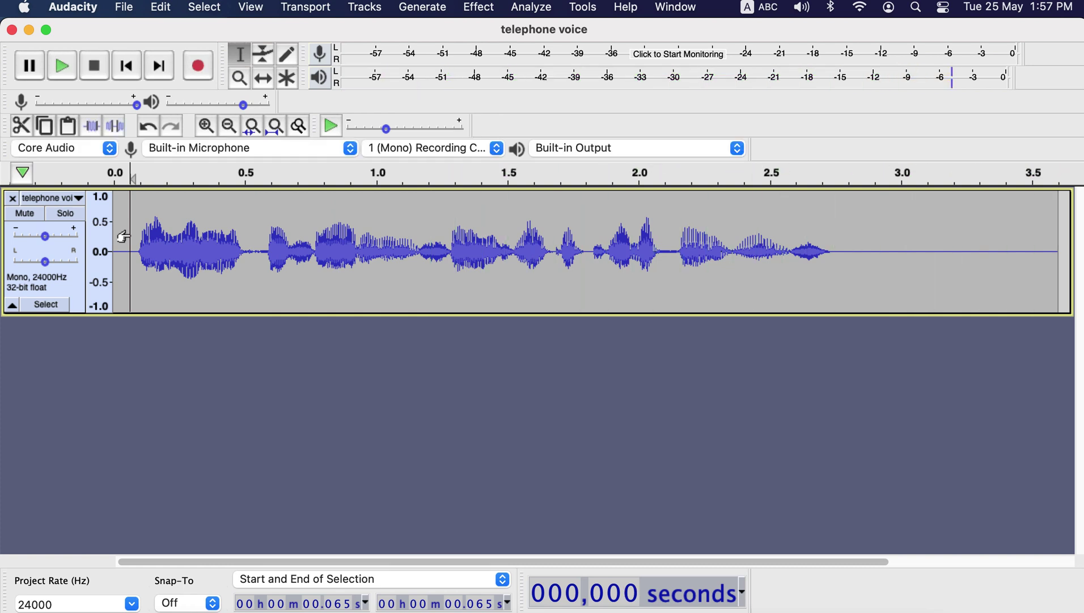
{"action": "double_click", "coordinate": [185, 232]}
{"action": "key", "text": "super+d"}
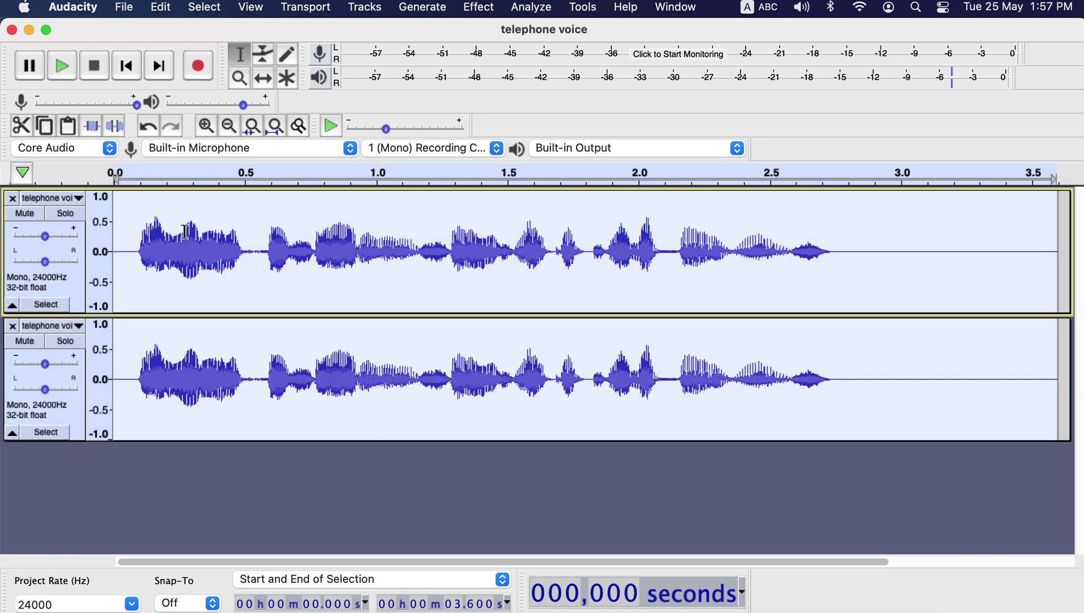
- Rename the first track to 'original'
{"action": "left_click", "coordinate": [51, 198]}
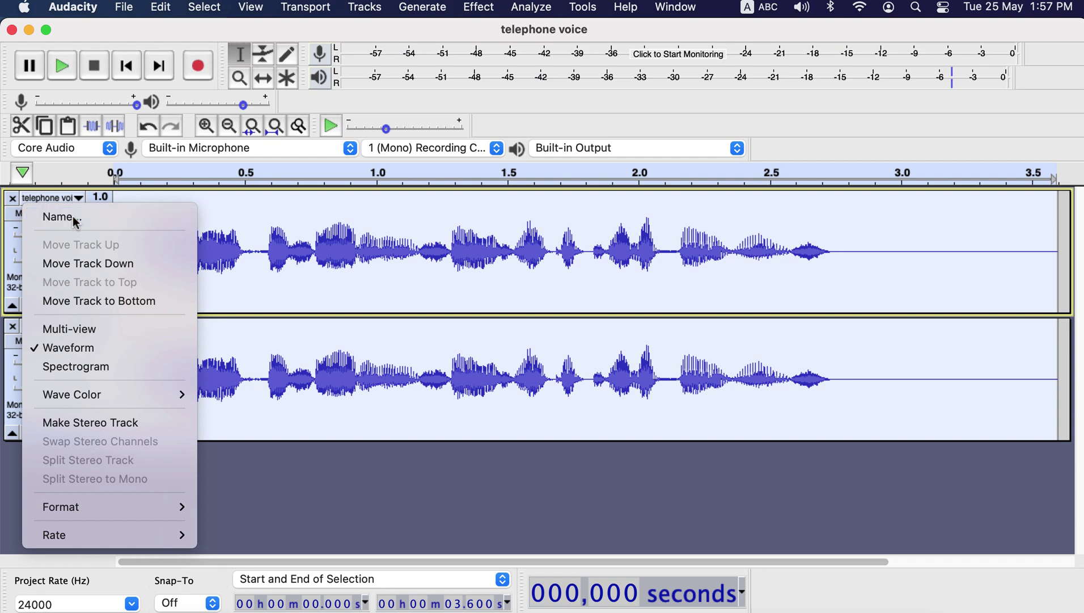
{"action": "left_click", "coordinate": [62, 217]}
{"action": "type", "text": "ori"}
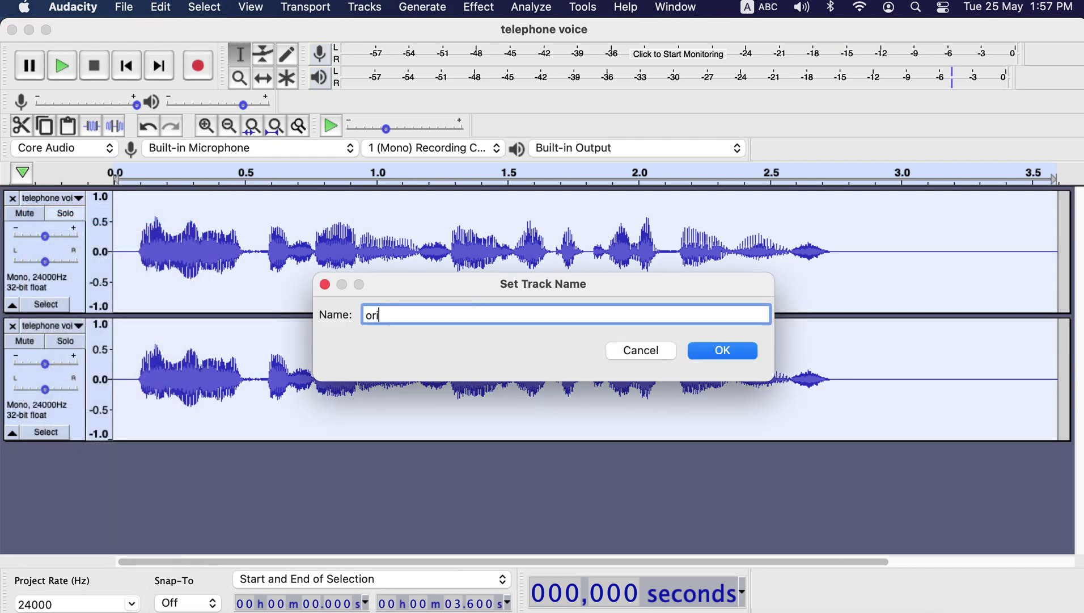
{"action": "type", "text": "ginal"}
{"action": "key", "text": "Return"}
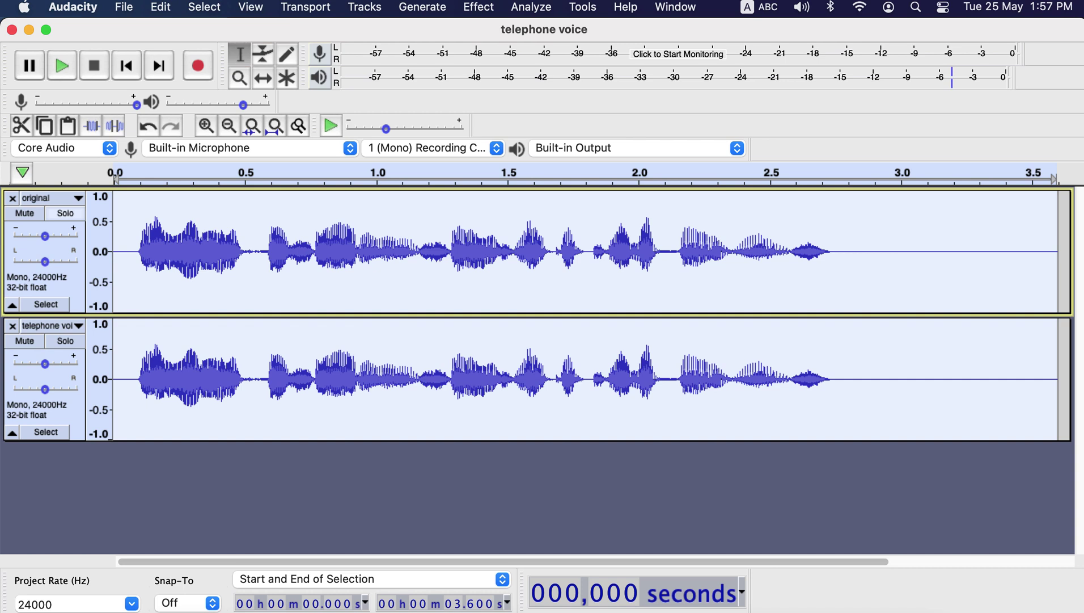
- Select the entire telephone voice clip on the second track and bring up the Effect menu
{"action": "left_click", "coordinate": [148, 353]}
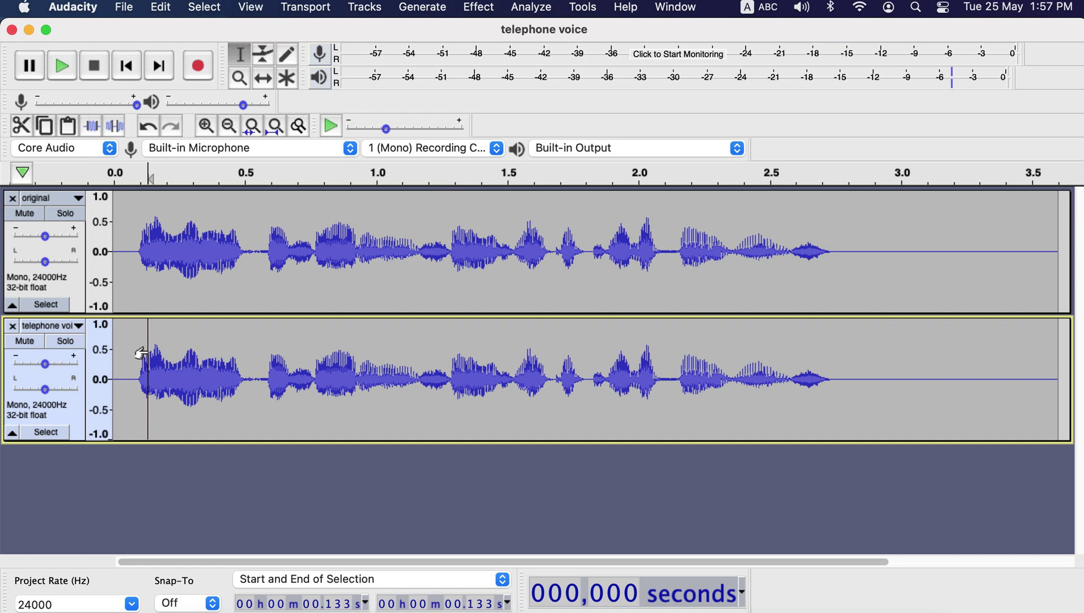
{"action": "double_click", "coordinate": [141, 342]}
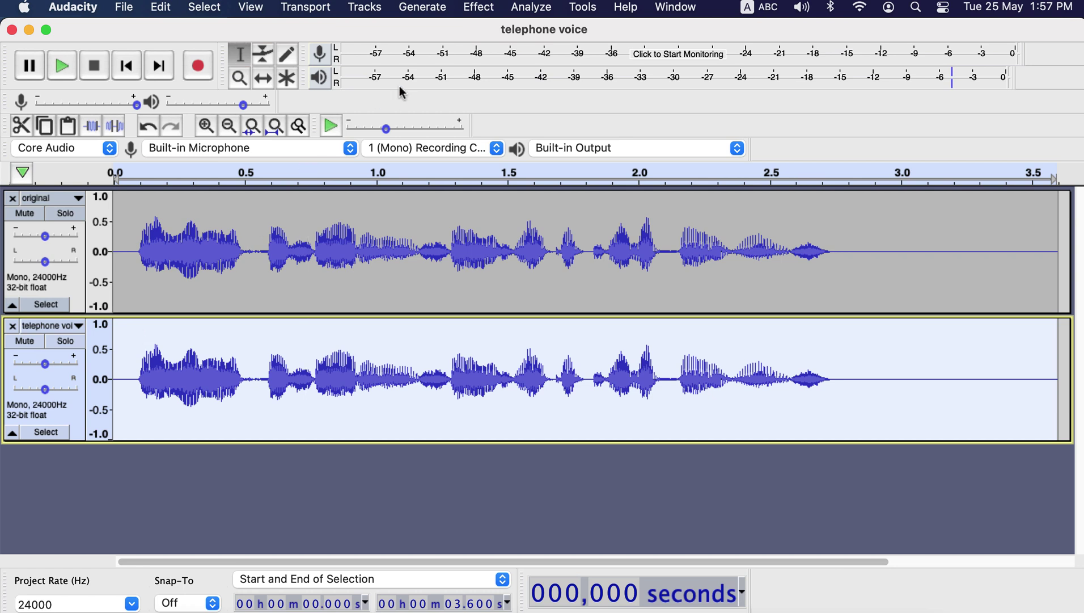
{"action": "left_click", "coordinate": [482, 9]}
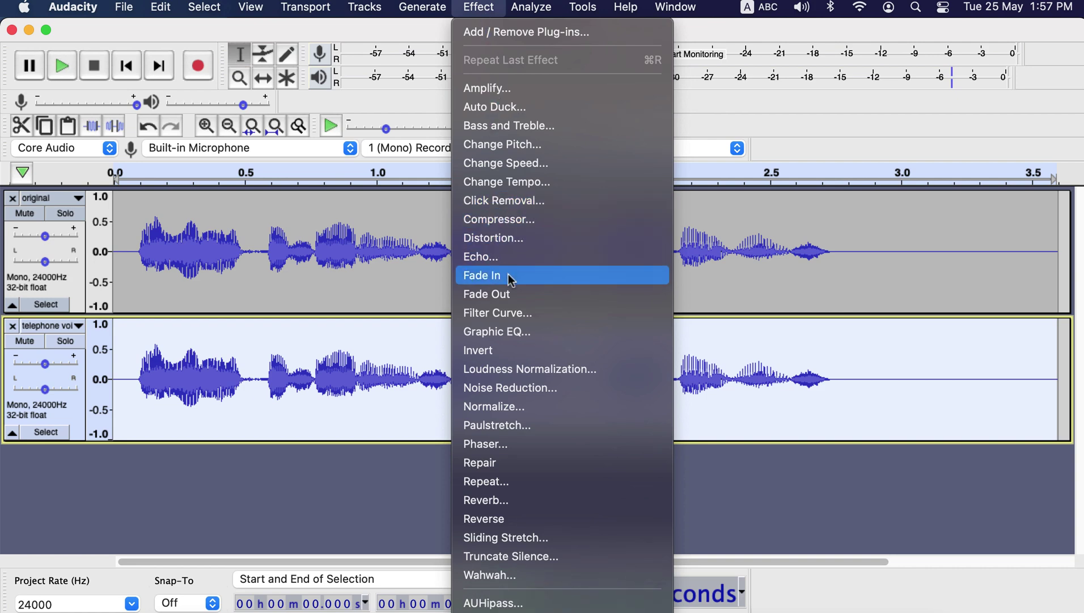
- Launch Filter Curve EQ and flatten its curve to a level 0 dB line
{"action": "left_click", "coordinate": [511, 319]}
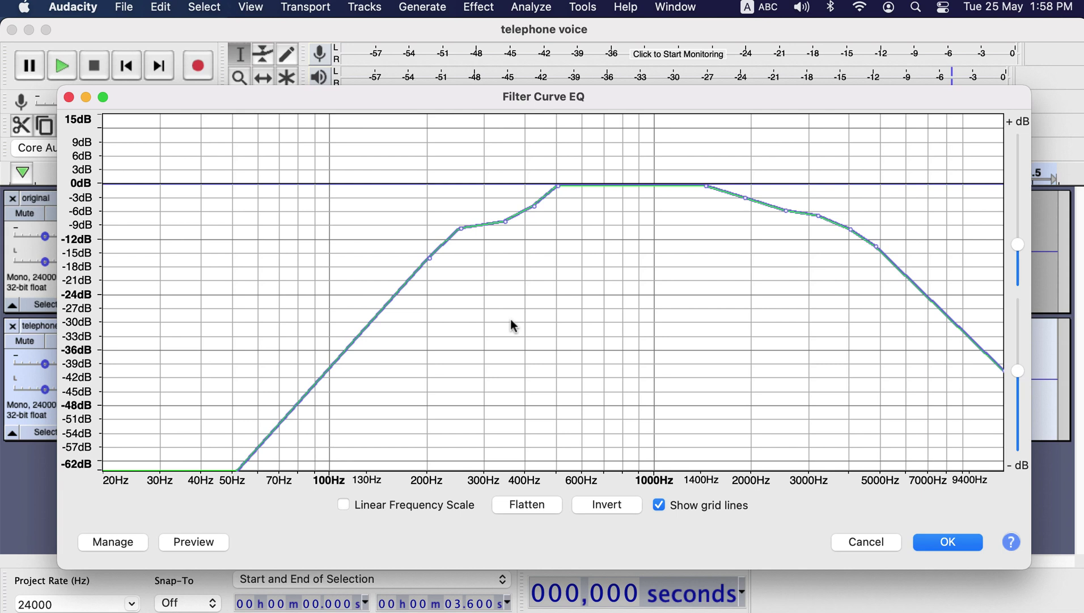
{"action": "left_click", "coordinate": [528, 504]}
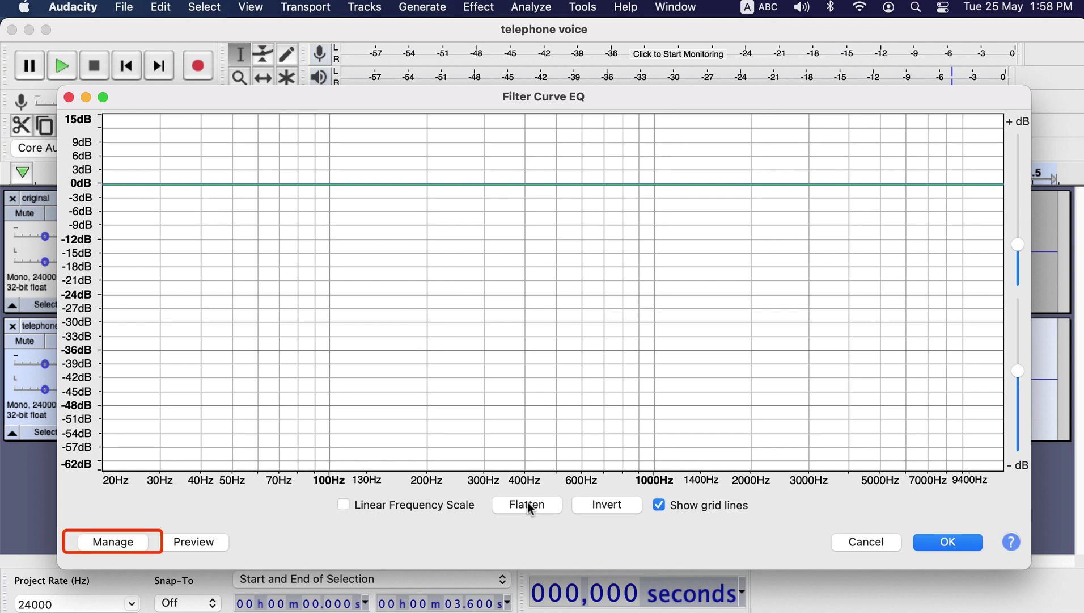
- Load the factory Telephone preset curve and apply it to the telephone voice track
{"action": "left_click", "coordinate": [132, 541]}
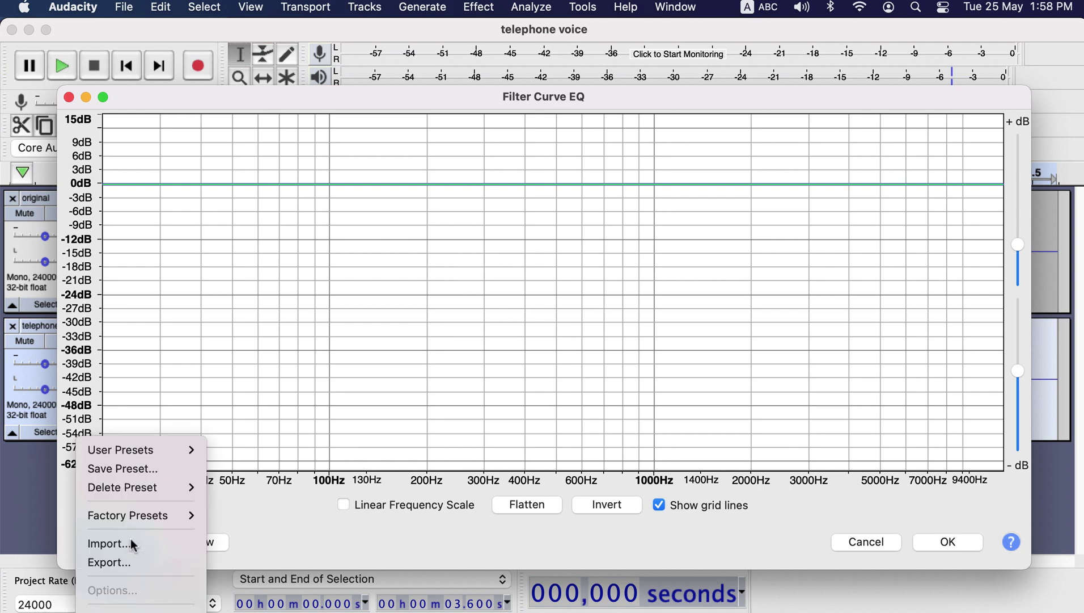
{"action": "mouse_move", "coordinate": [154, 520]}
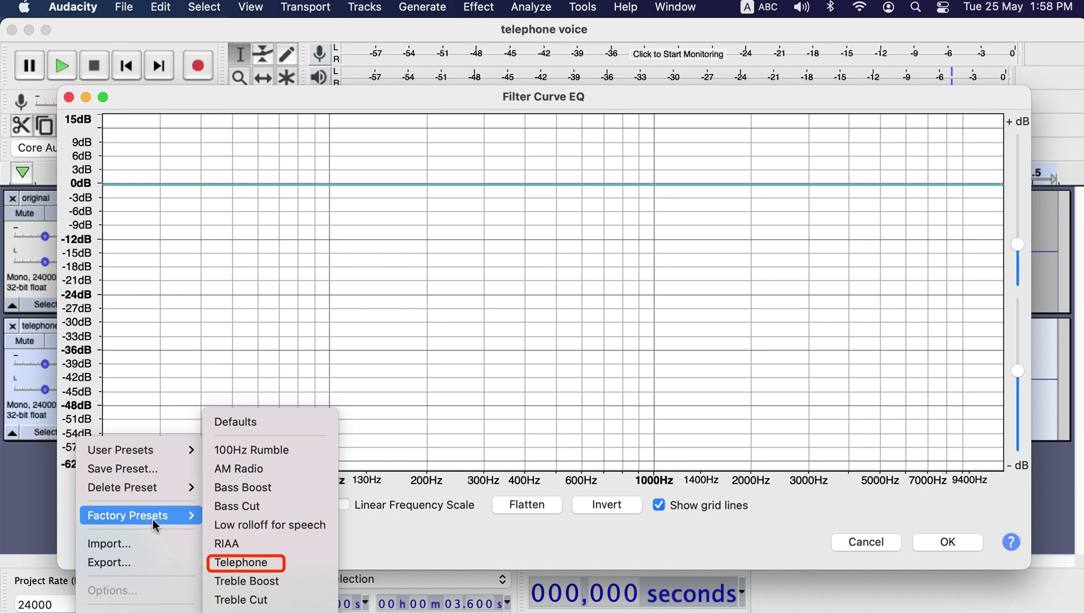
{"action": "left_click", "coordinate": [238, 564]}
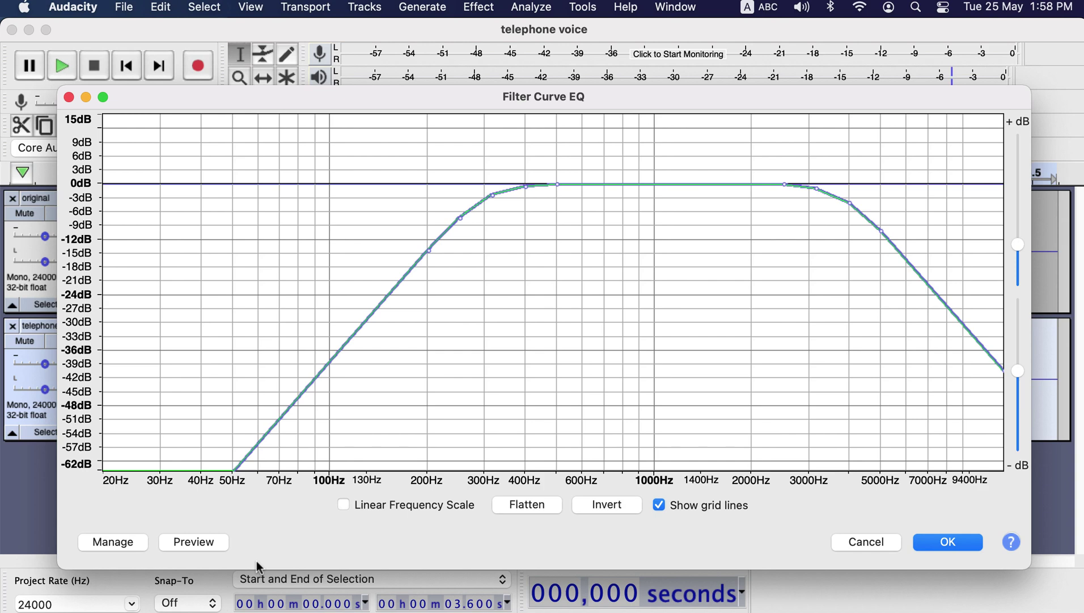
{"action": "left_click", "coordinate": [953, 548]}
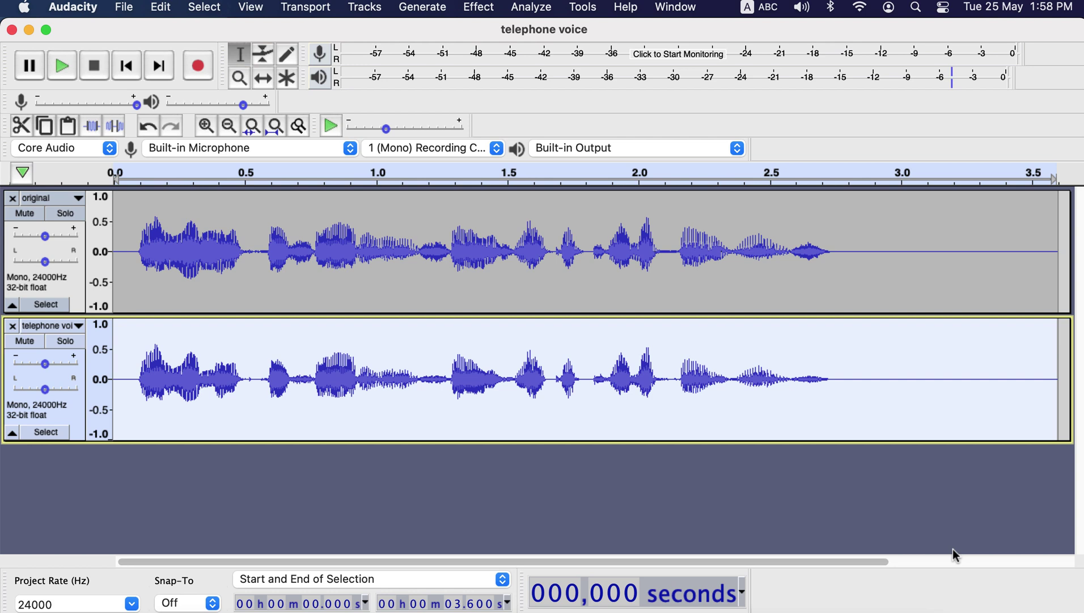
- Select the first phrase on both the telephone voice and original tracks
{"action": "left_click", "coordinate": [195, 378]}
{"action": "left_click_drag", "start_coordinate": [134, 362], "coordinate": [247, 363]}
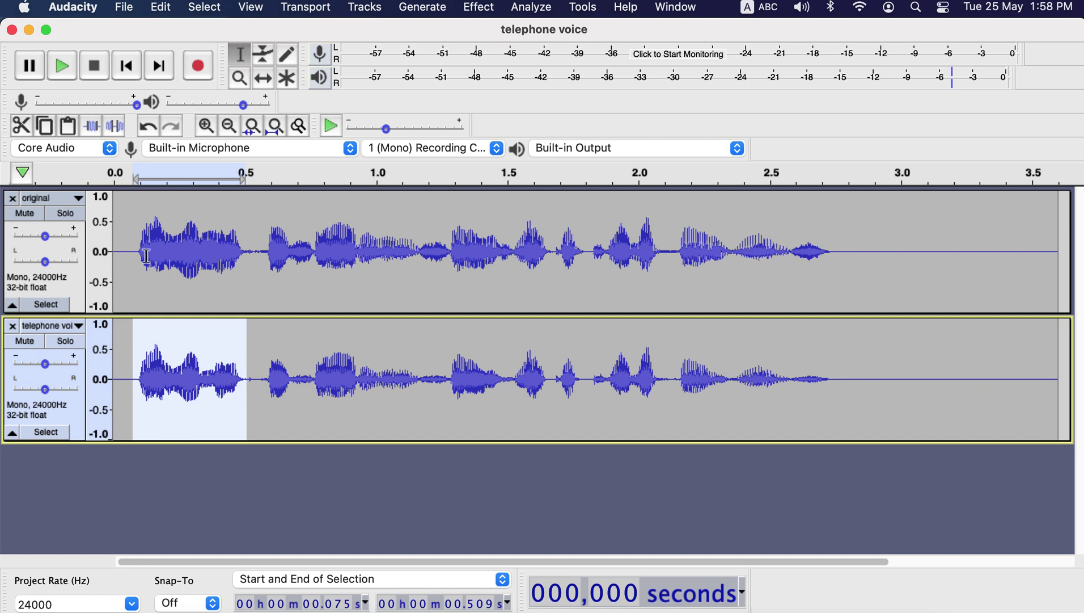
{"action": "left_click_drag", "start_coordinate": [138, 251], "coordinate": [245, 253]}
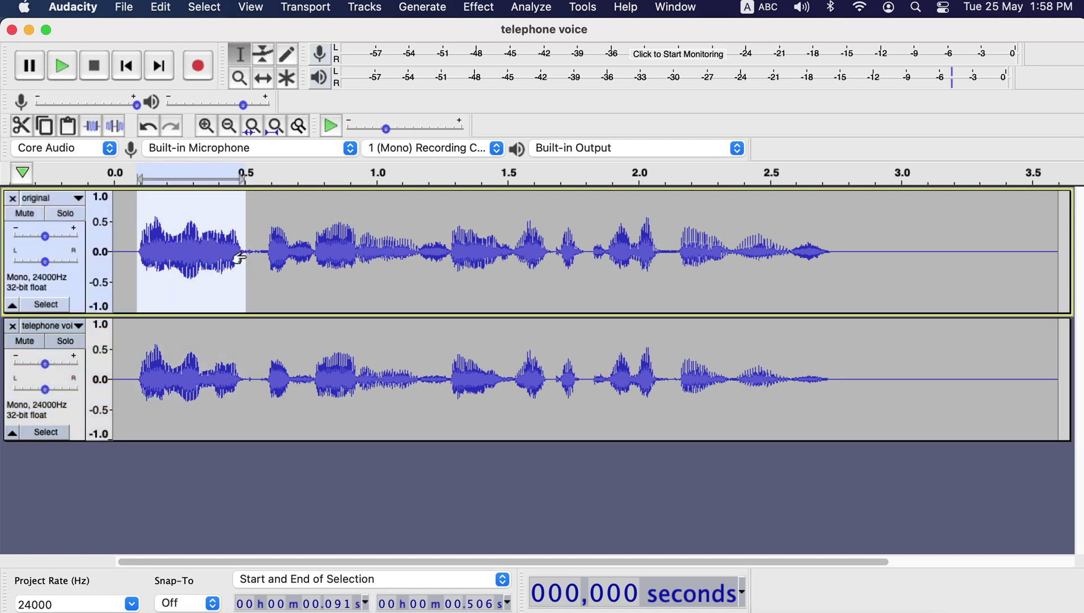
- Solo and play the telephone voice track, then solo and play the original for comparison
{"action": "left_click", "coordinate": [66, 341]}
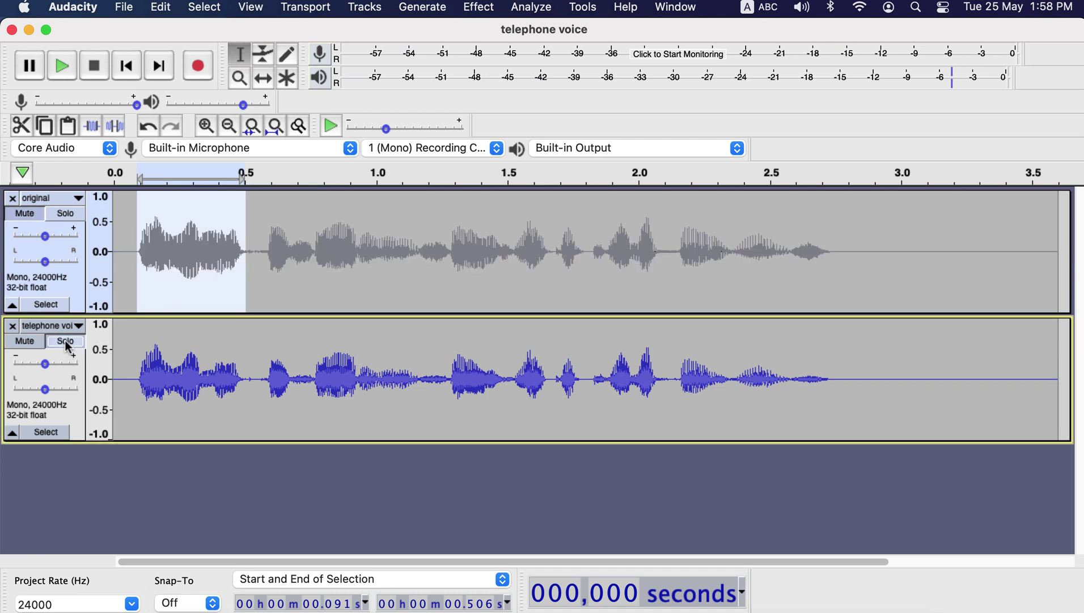
{"action": "left_click", "coordinate": [130, 340]}
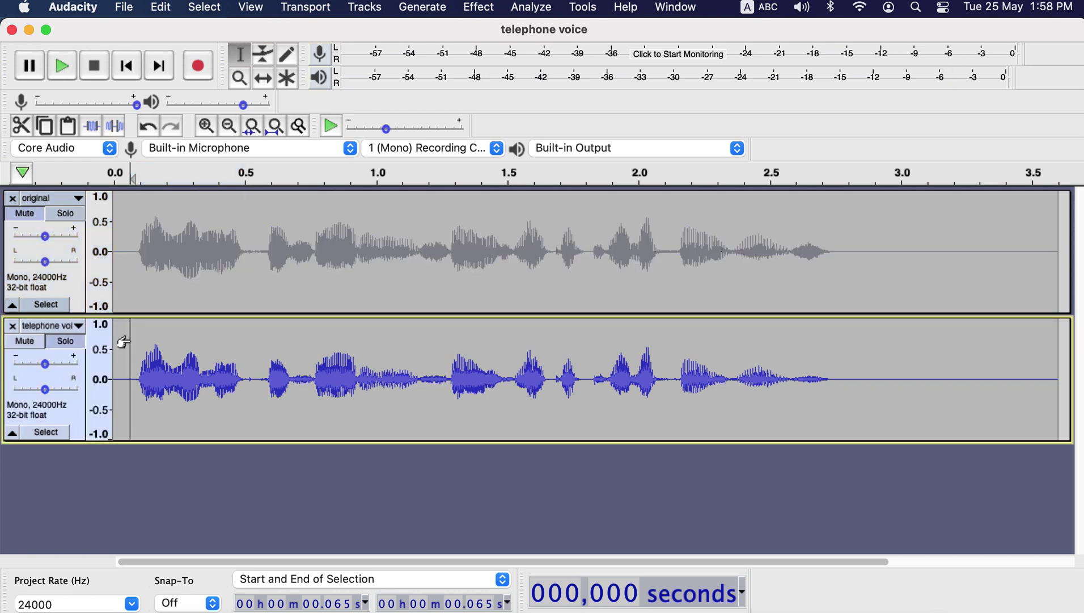
{"action": "key", "text": "space"}
{"action": "left_click", "coordinate": [73, 216]}
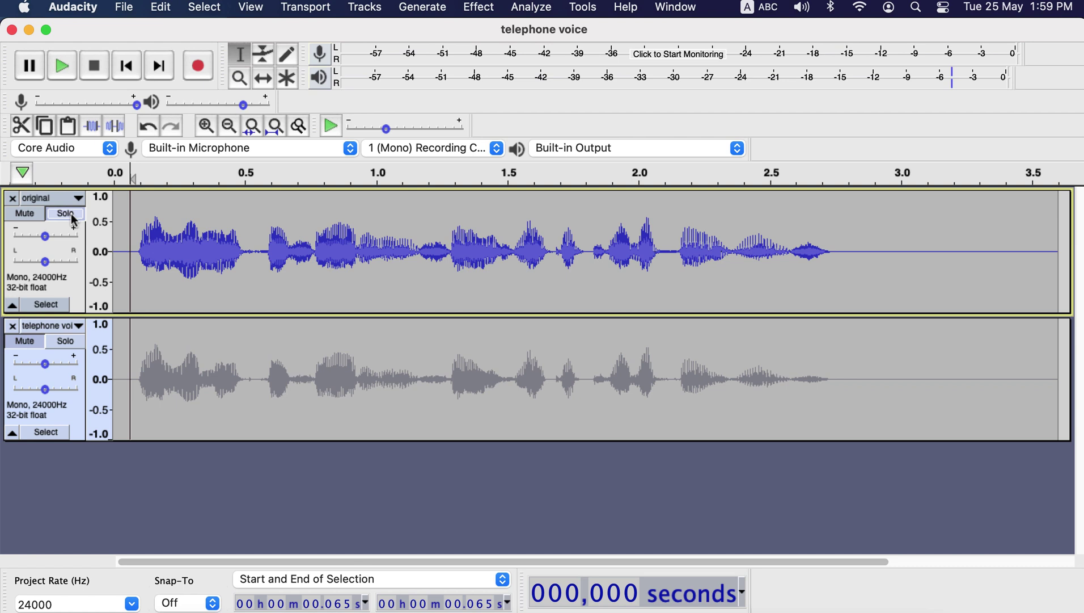
{"action": "key", "text": "space"}
- Solo the original track, select its whole clip, and bring up Filter Curve EQ for it
{"action": "left_click", "coordinate": [66, 213]}
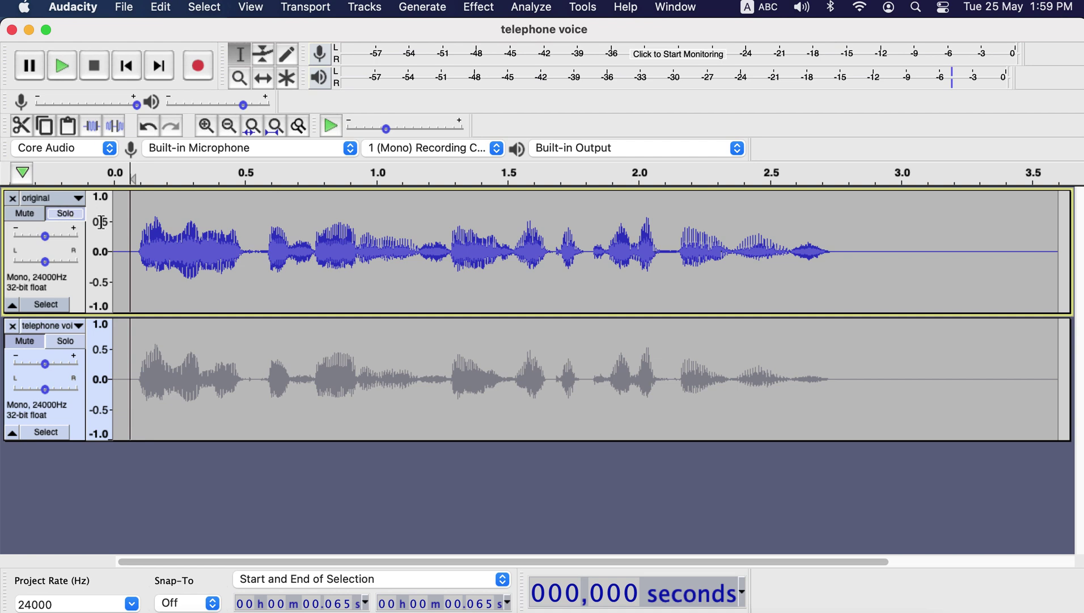
{"action": "left_click", "coordinate": [203, 247]}
{"action": "double_click", "coordinate": [203, 247]}
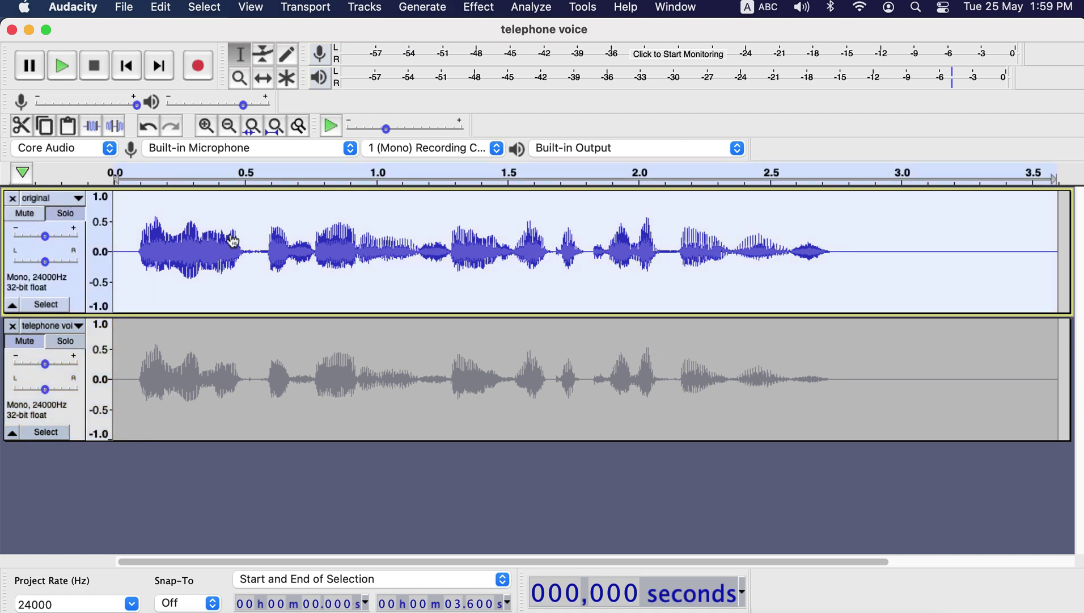
{"action": "left_click", "coordinate": [476, 16]}
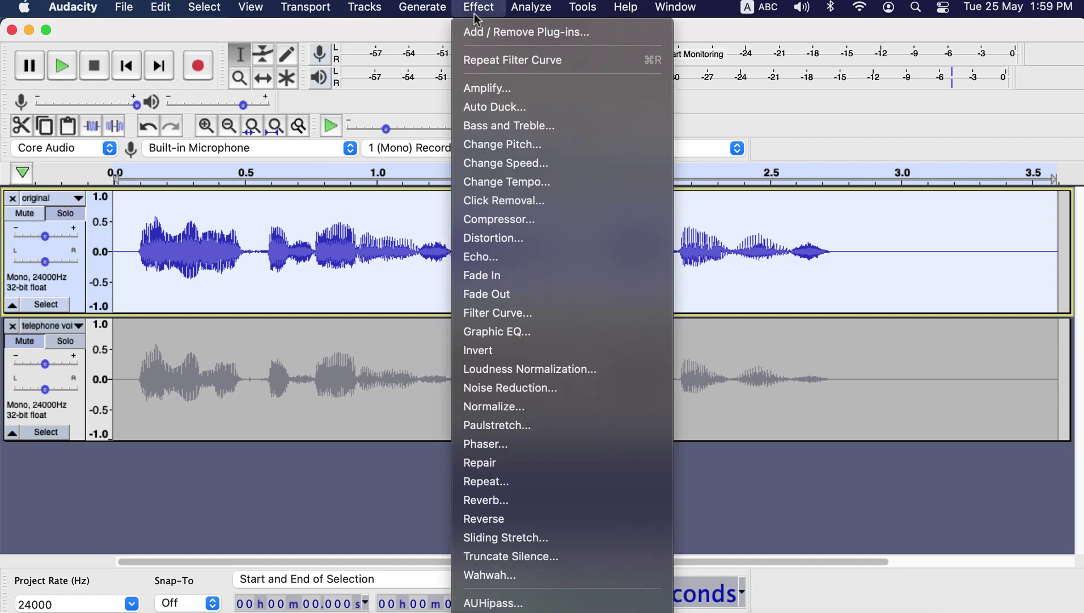
{"action": "left_click", "coordinate": [517, 318]}
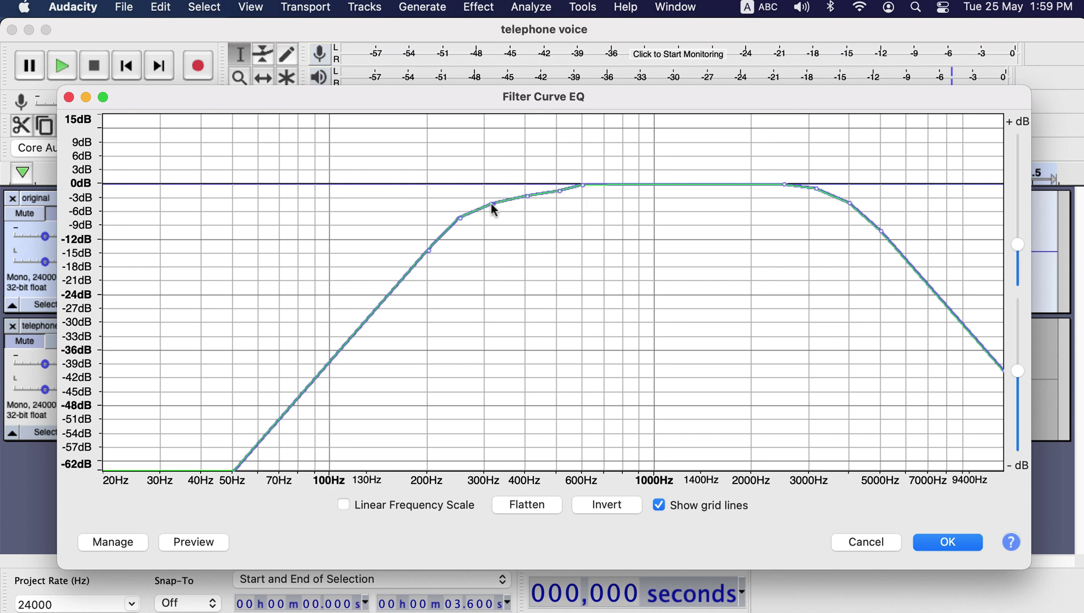
- Soften the 300 Hz knee, add a 0 dB point at 1400 Hz, dip 2500 Hz to -3 dB, and apply
{"action": "left_click_drag", "start_coordinate": [460, 218], "coordinate": [464, 223]}
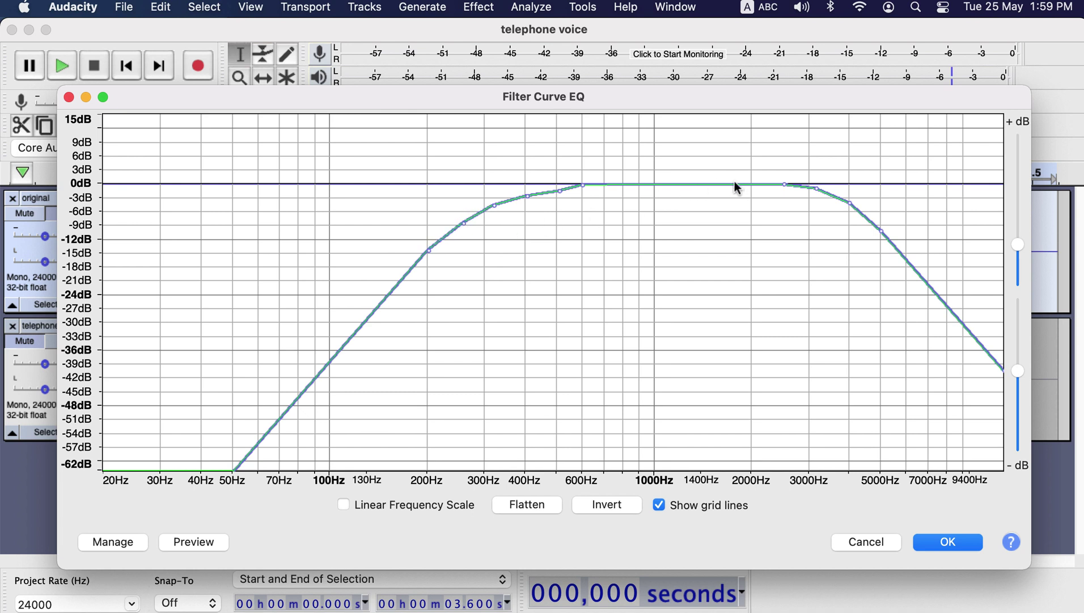
{"action": "left_click", "coordinate": [703, 182]}
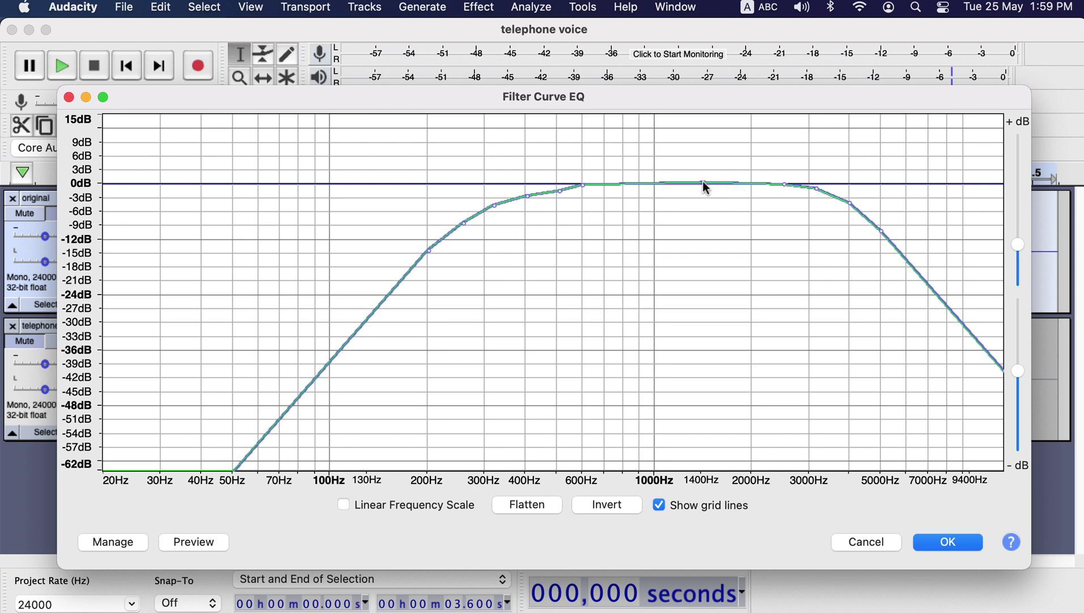
{"action": "left_click_drag", "start_coordinate": [702, 182], "coordinate": [742, 199]}
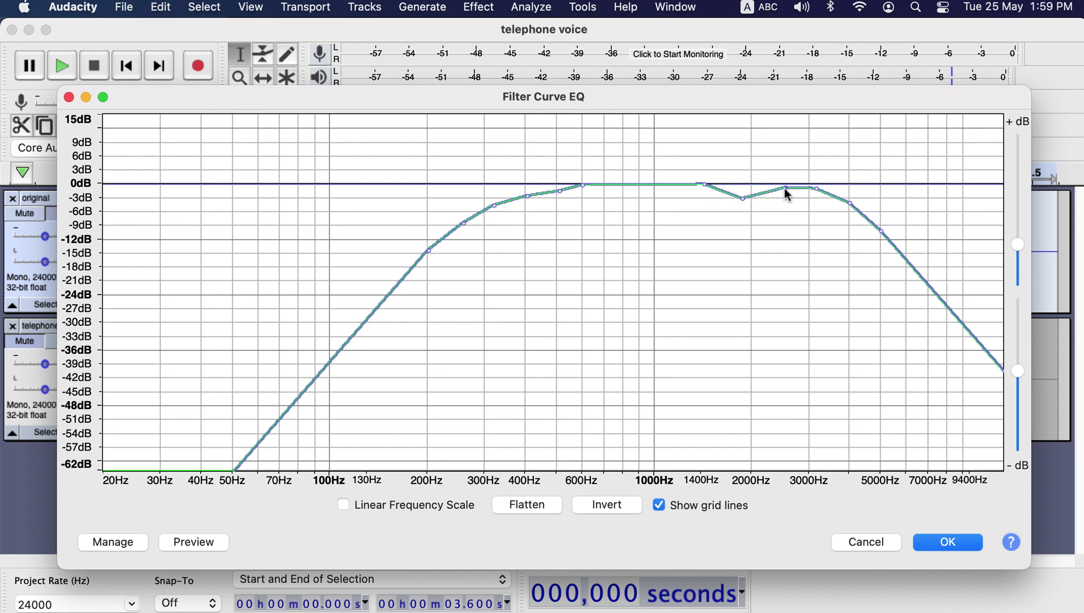
{"action": "left_click_drag", "start_coordinate": [814, 190], "coordinate": [881, 238]}
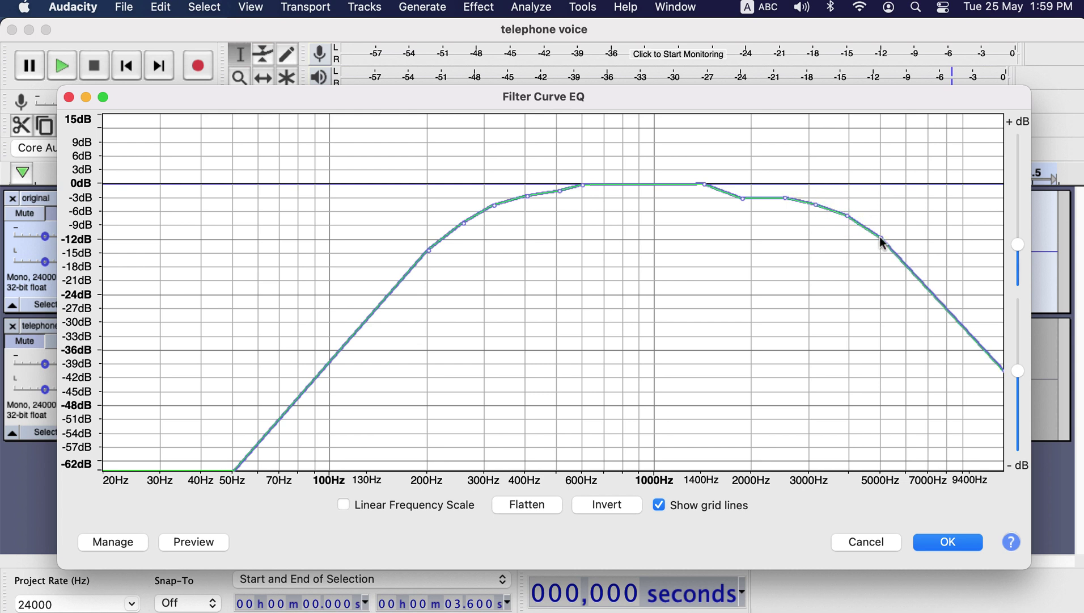
{"action": "left_click", "coordinate": [961, 544]}
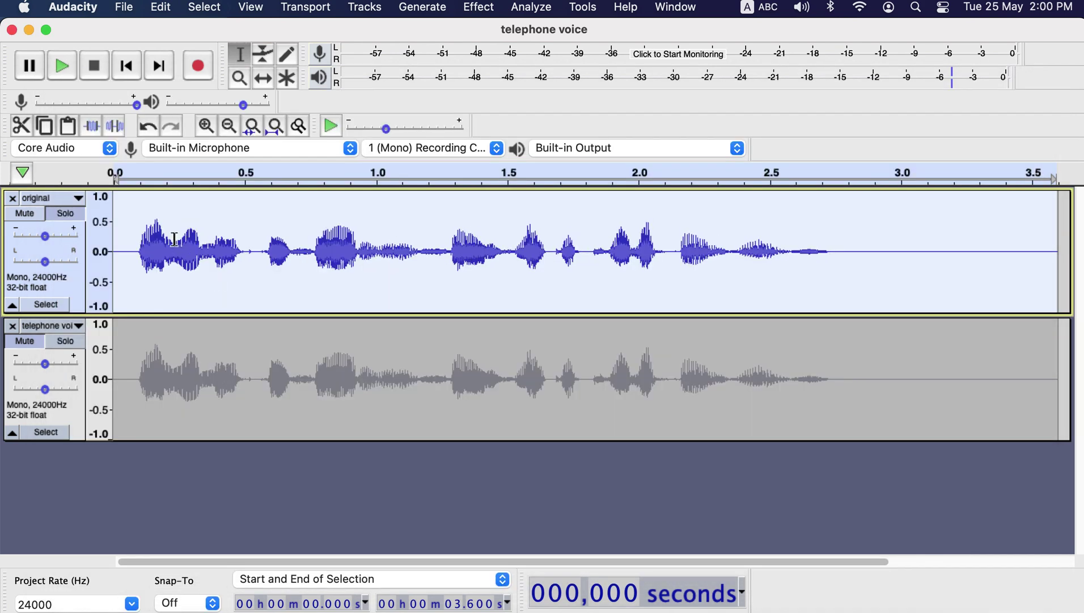
- Play the filtered original track from its start, then solo and play the telephone voice track
{"action": "left_click", "coordinate": [123, 215]}
{"action": "key", "text": "space"}
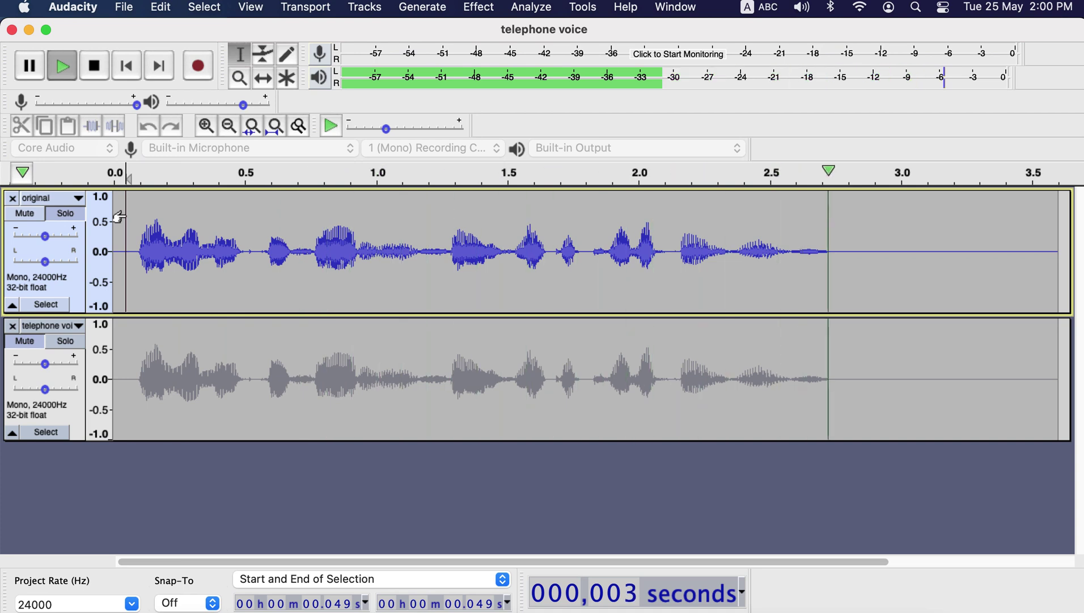
{"action": "left_click", "coordinate": [66, 348]}
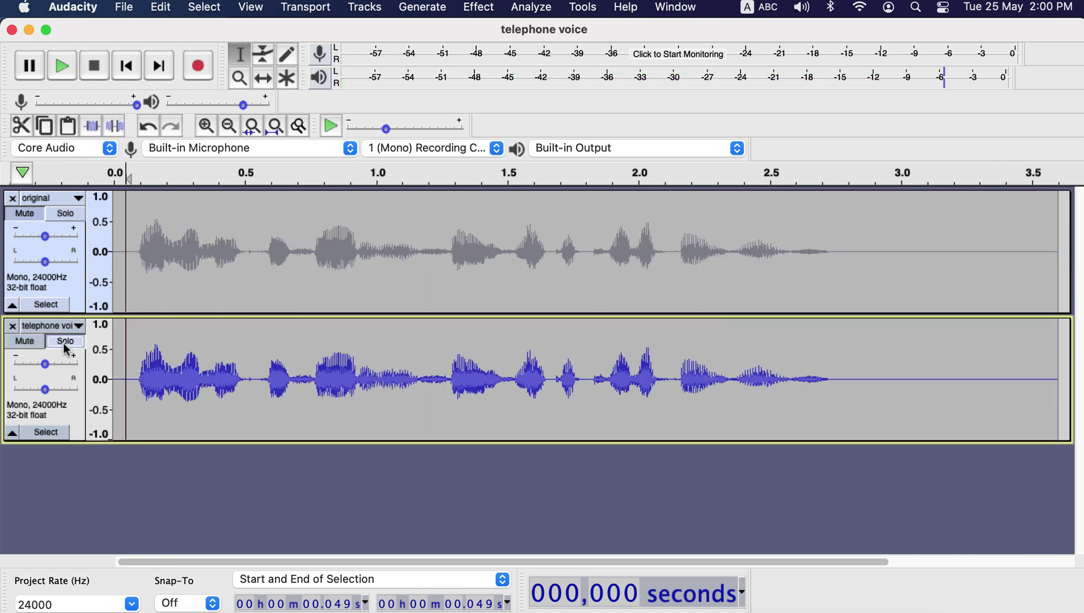
{"action": "left_click", "coordinate": [65, 343]}
{"action": "key", "text": "space"}
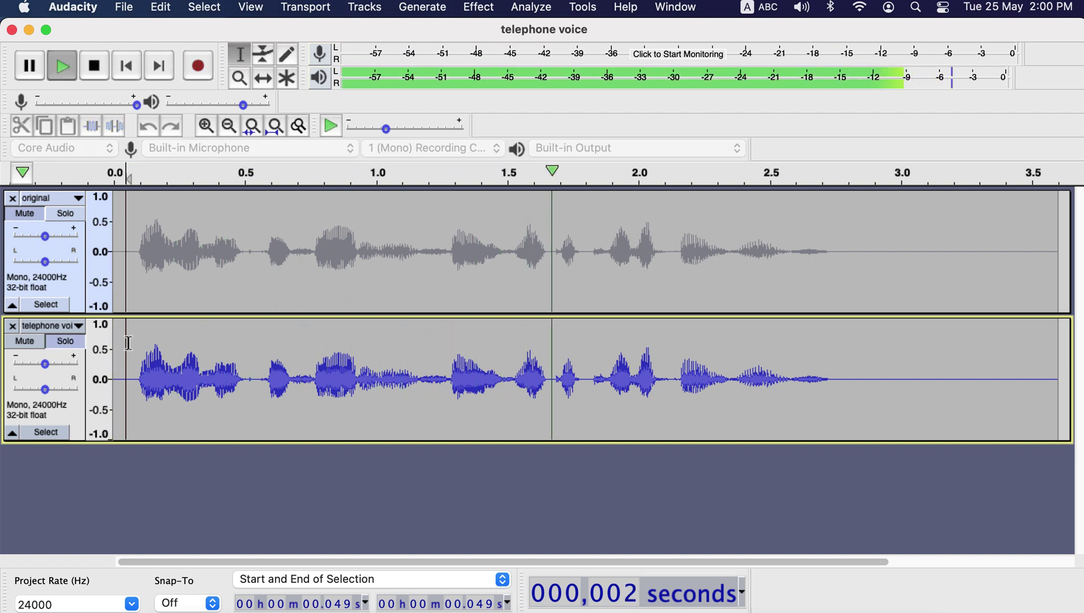